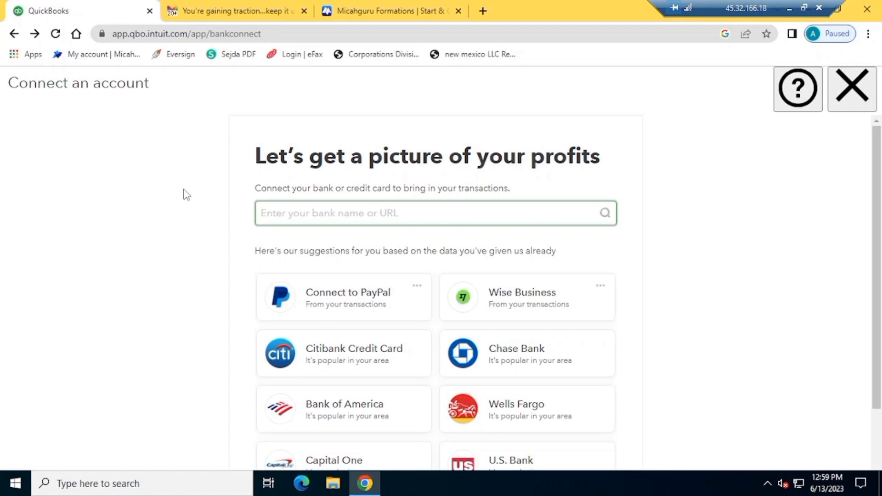
- Start the Connect to PayPal setup and grant Intuit permission to pull in PayPal data
{"action": "left_click", "coordinate": [339, 301]}
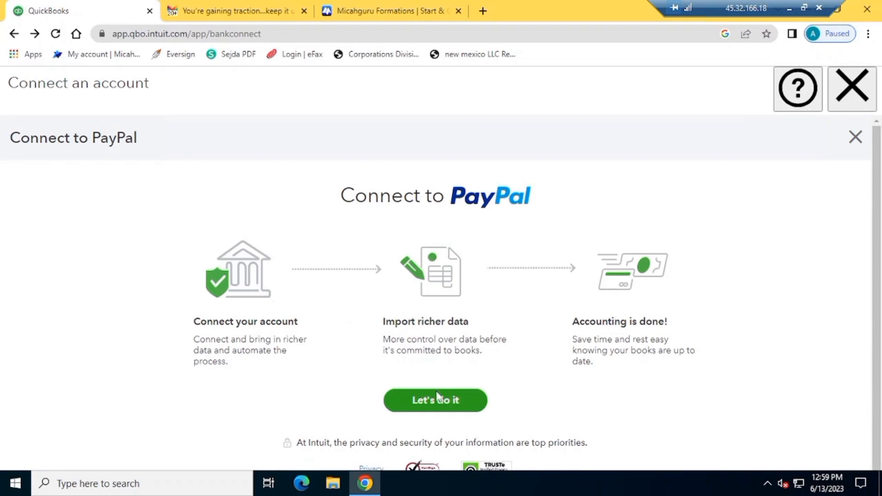
{"action": "left_click", "coordinate": [442, 407]}
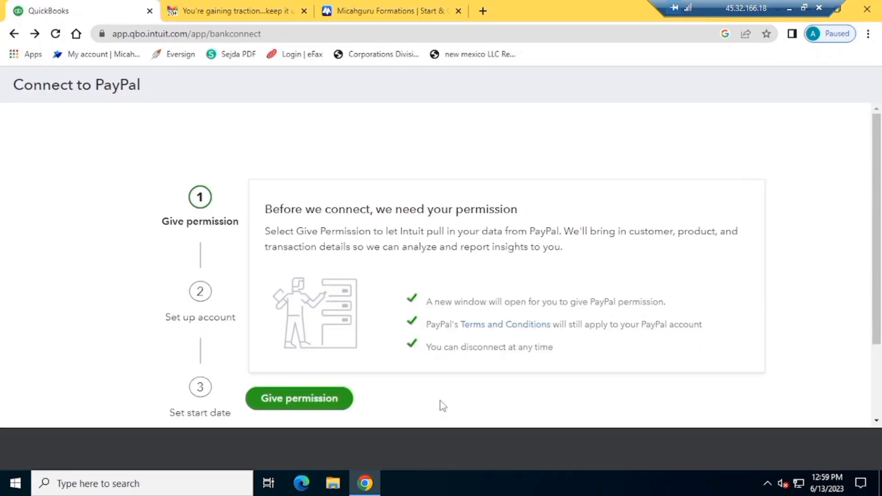
{"action": "left_click", "coordinate": [325, 403]}
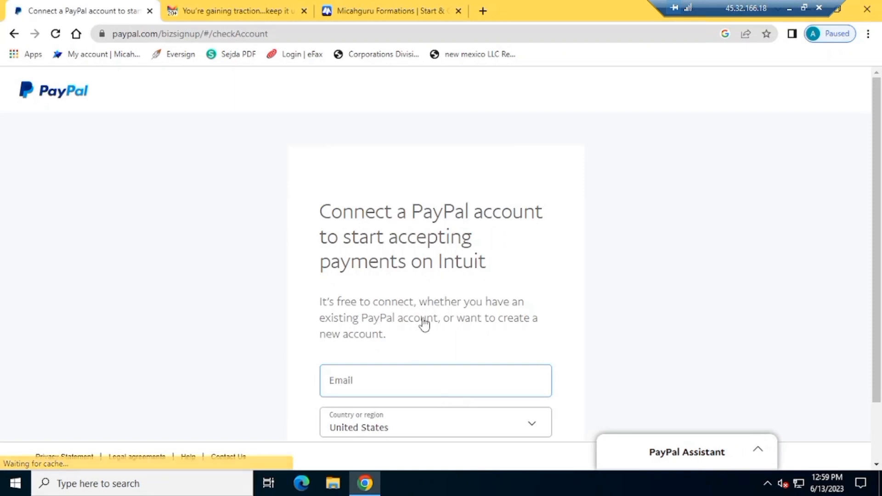
- Submit the business account email and choose to log in with the existing account
{"action": "left_click_drag", "start_coordinate": [879, 198], "coordinate": [880, 309]}
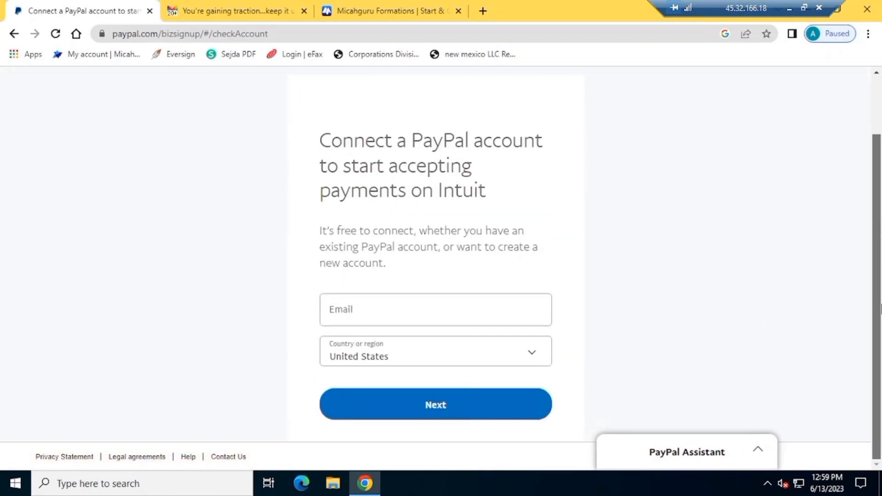
{"action": "left_click", "coordinate": [425, 319]}
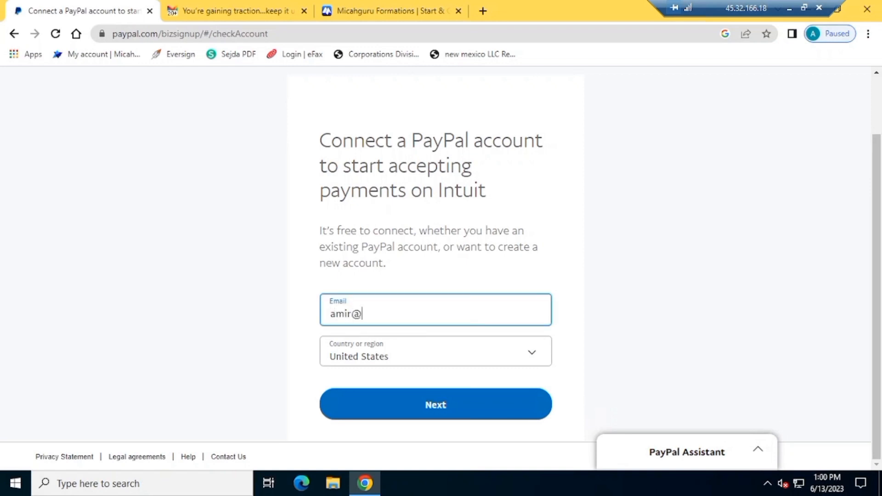
{"action": "key", "text": "Tab"}
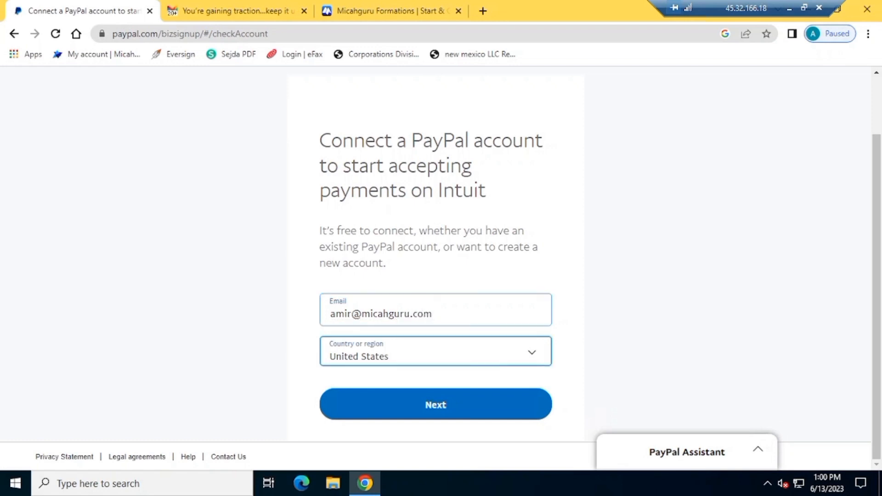
{"action": "left_click", "coordinate": [491, 413]}
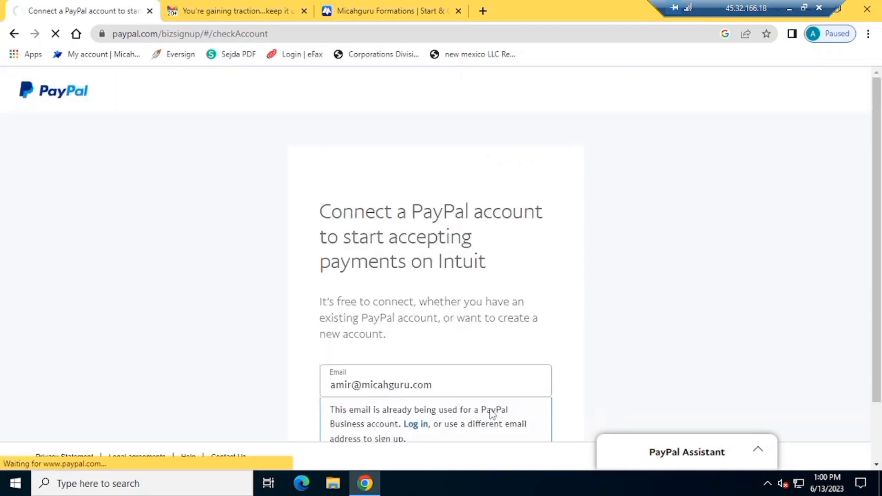
{"action": "left_click", "coordinate": [423, 431]}
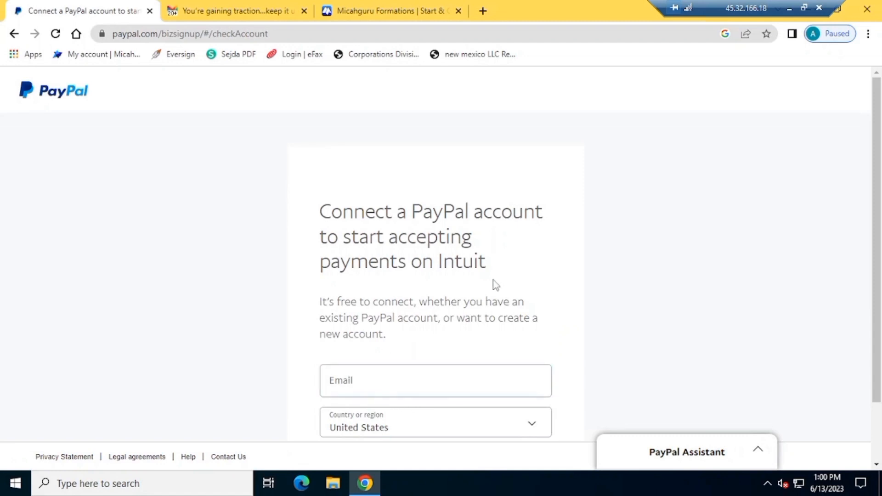
- Re-enter the business account email and submit it to reach the PayPal login page
{"action": "scroll", "coordinate": [501, 295], "scroll_direction": "down", "scroll_amount": 2}
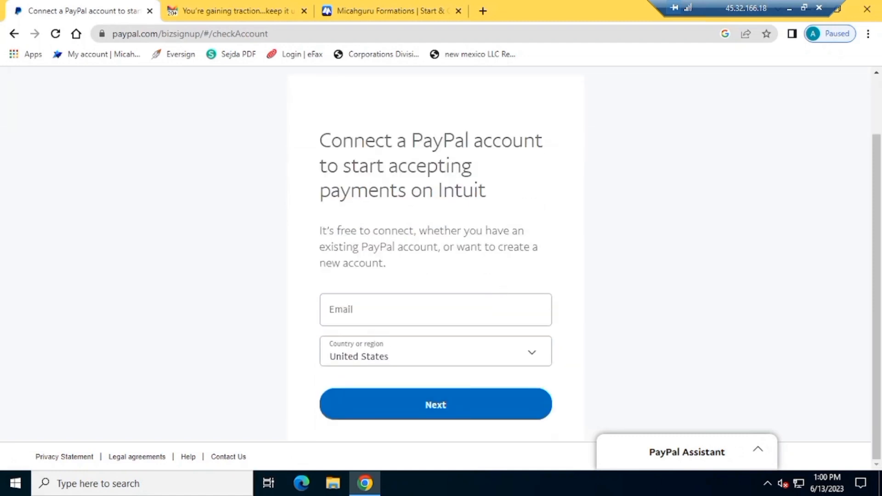
{"action": "left_click", "coordinate": [443, 306]}
{"action": "left_click", "coordinate": [443, 306]}
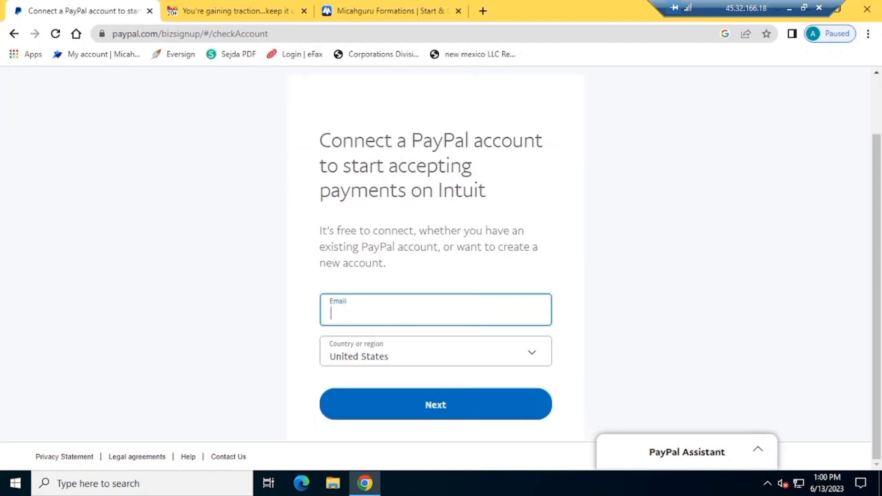
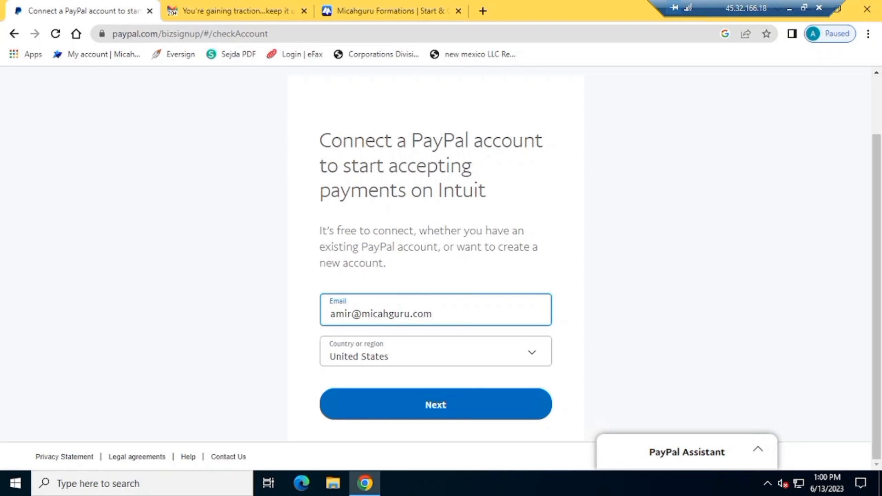
{"action": "left_click", "coordinate": [490, 416]}
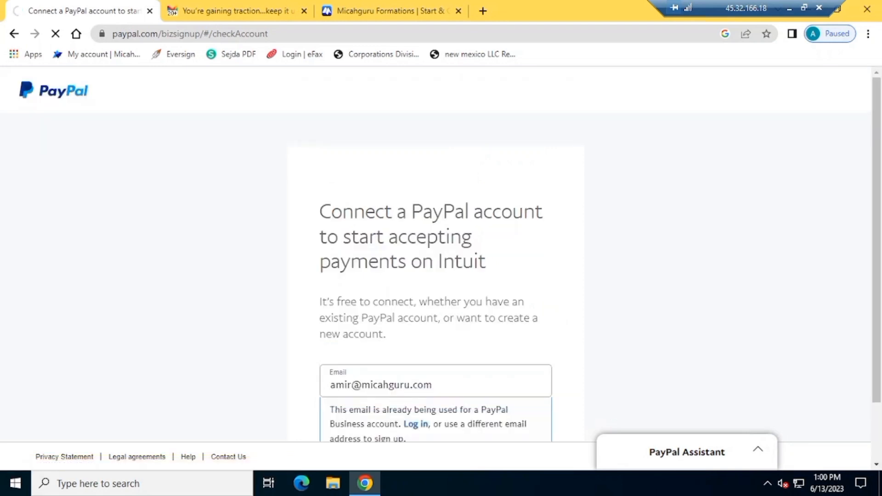
{"action": "scroll", "coordinate": [405, 368], "scroll_direction": "down", "scroll_amount": 2}
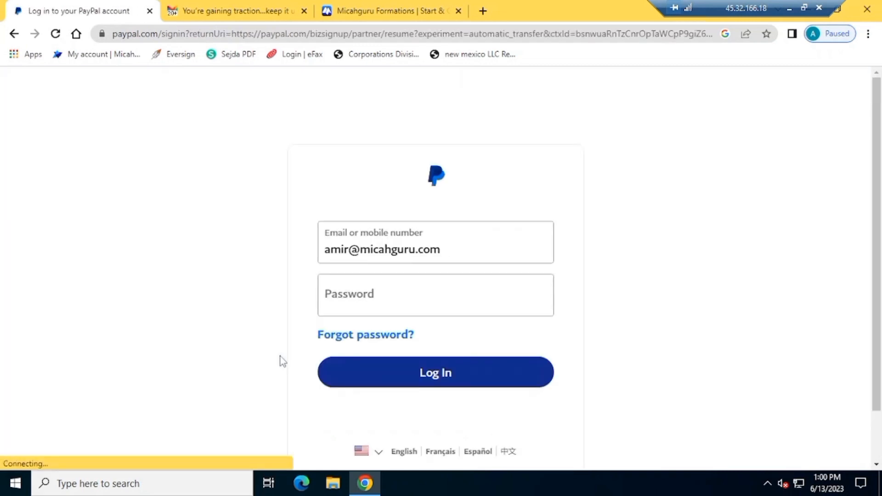
- Log in to PayPal with the account password, retrying after the first attempt fails
{"action": "left_click", "coordinate": [404, 302]}
{"action": "type", "text": "**********"}
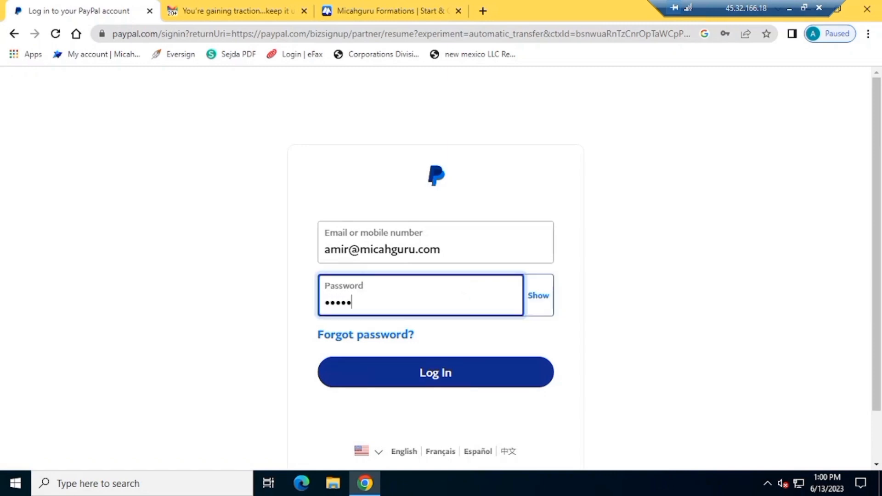
{"action": "type", "text": "****"}
{"action": "left_click", "coordinate": [503, 380]}
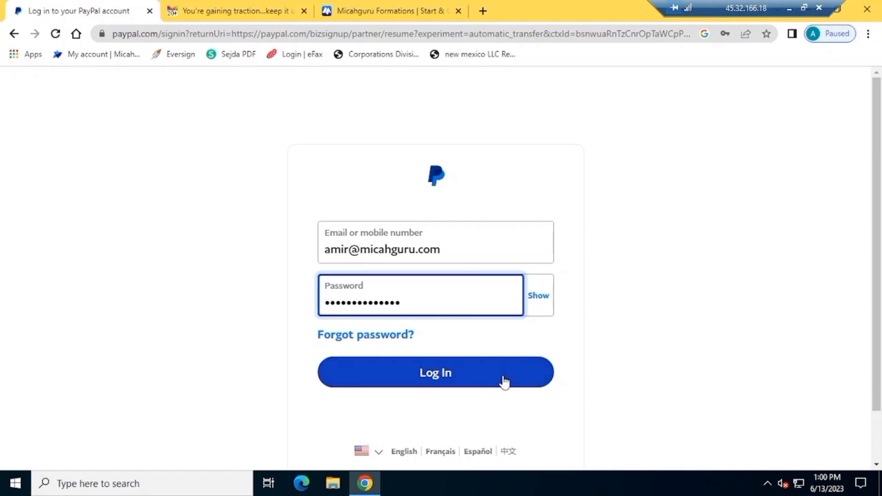
{"action": "left_click", "coordinate": [412, 348]}
{"action": "type", "text": "*********"}
{"action": "key", "text": "Return"}
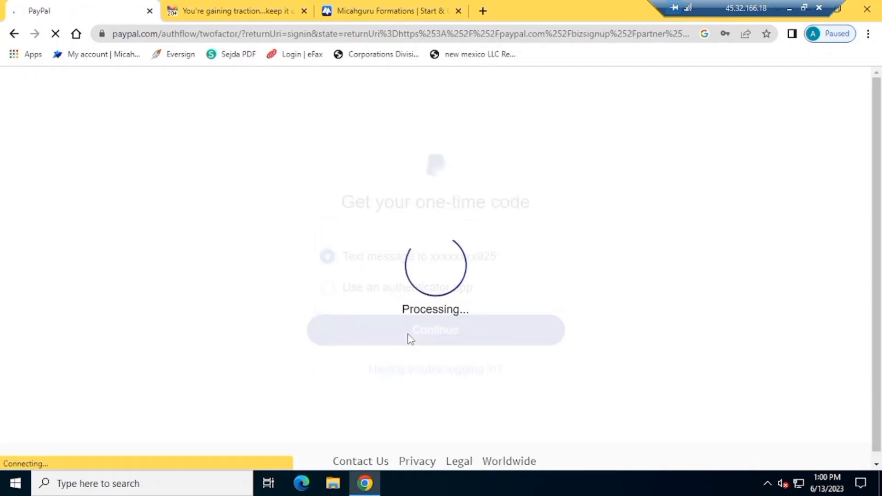
- Verify the login with the one-time code sent by text message
{"action": "left_click", "coordinate": [442, 337]}
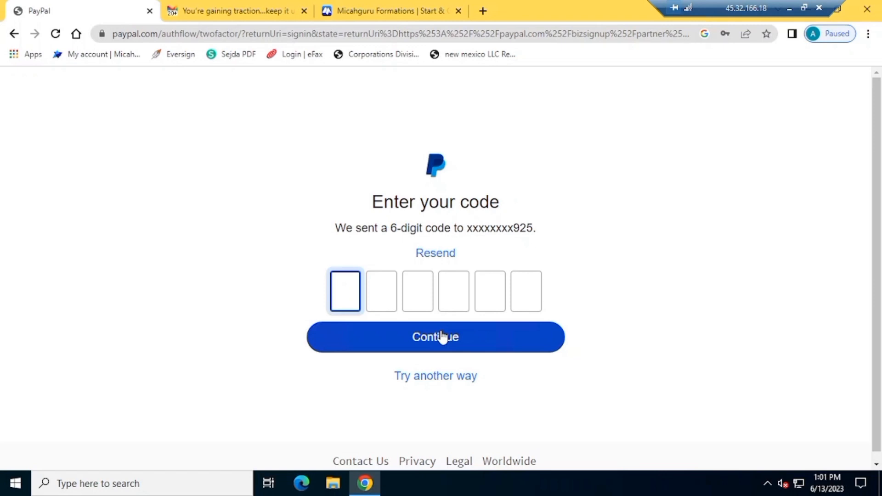
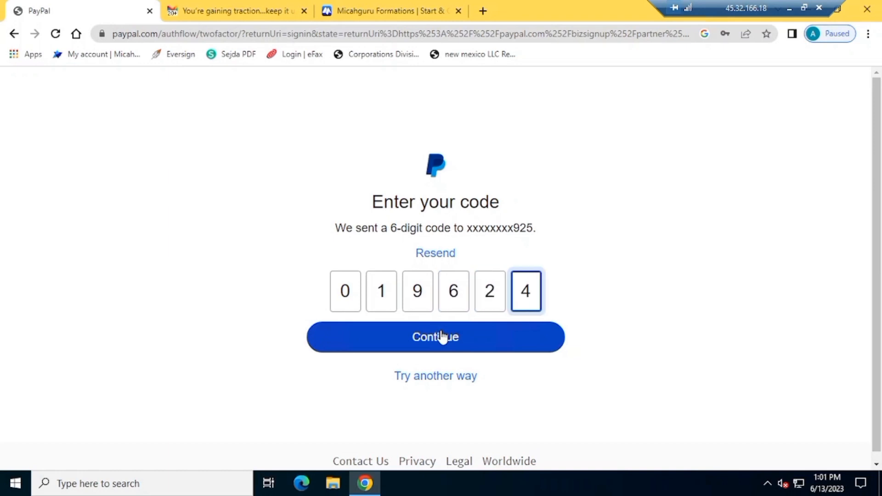
{"action": "left_click", "coordinate": [465, 338]}
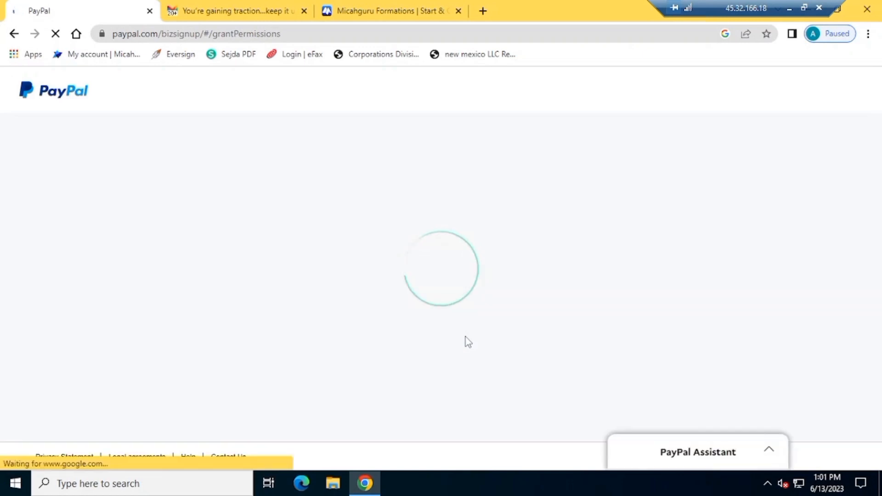
- Agree and connect Intuit, rate the sign-up 'Very easy' in the survey, then close the survey
{"action": "scroll", "coordinate": [465, 337], "scroll_direction": "down", "scroll_amount": 2}
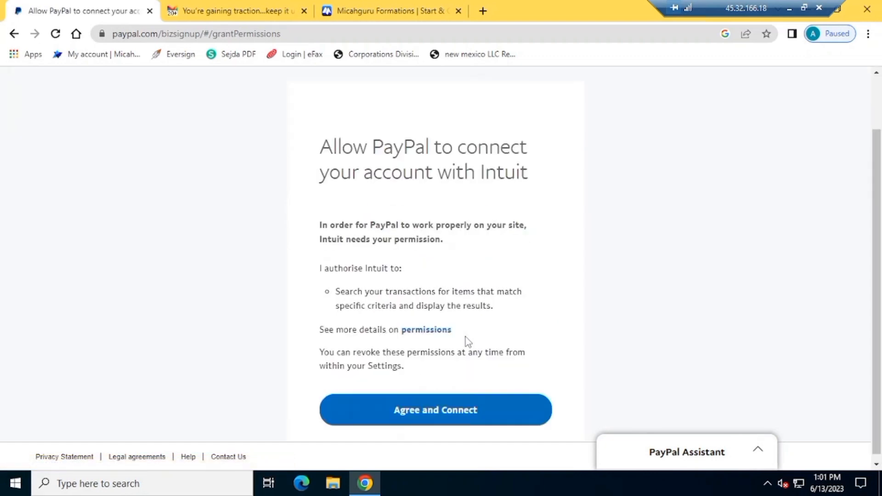
{"action": "left_click", "coordinate": [467, 405]}
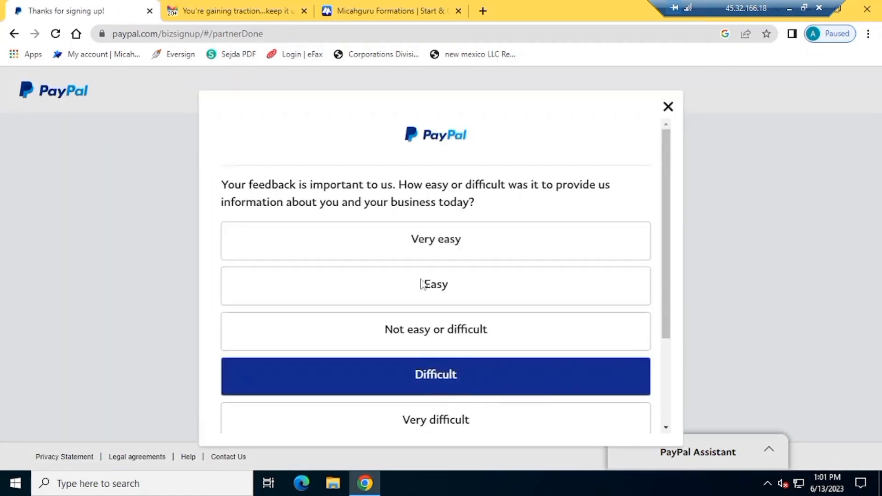
{"action": "left_click", "coordinate": [440, 242]}
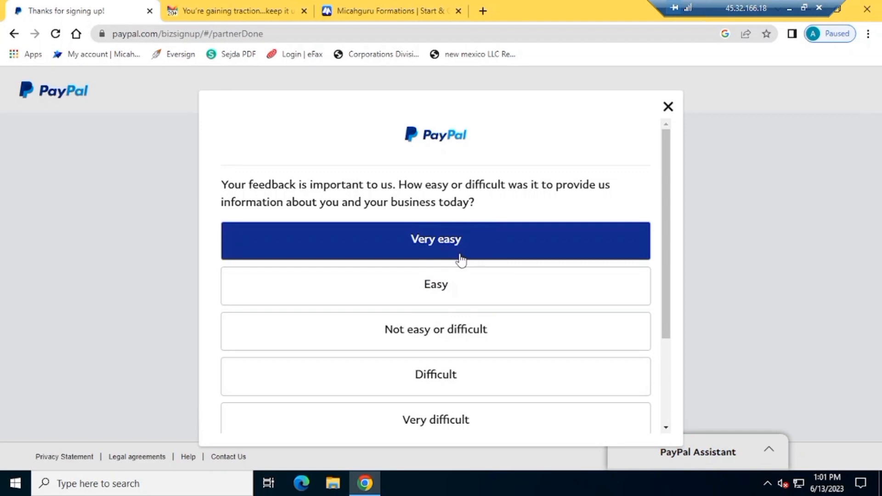
{"action": "scroll", "coordinate": [579, 322], "scroll_direction": "down", "scroll_amount": 3}
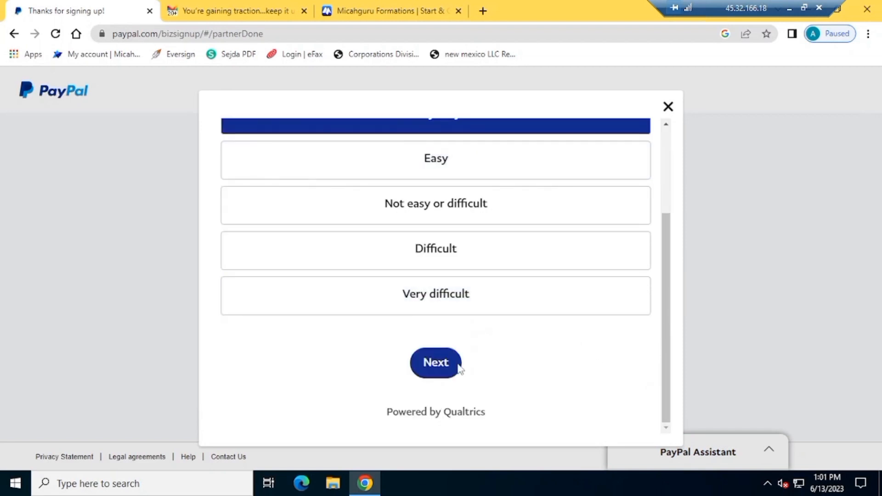
{"action": "left_click", "coordinate": [435, 363]}
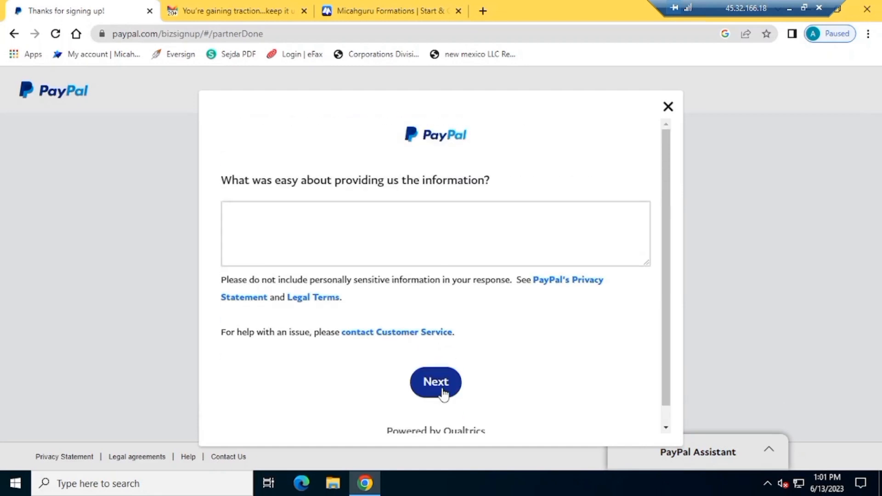
{"action": "left_click", "coordinate": [442, 389]}
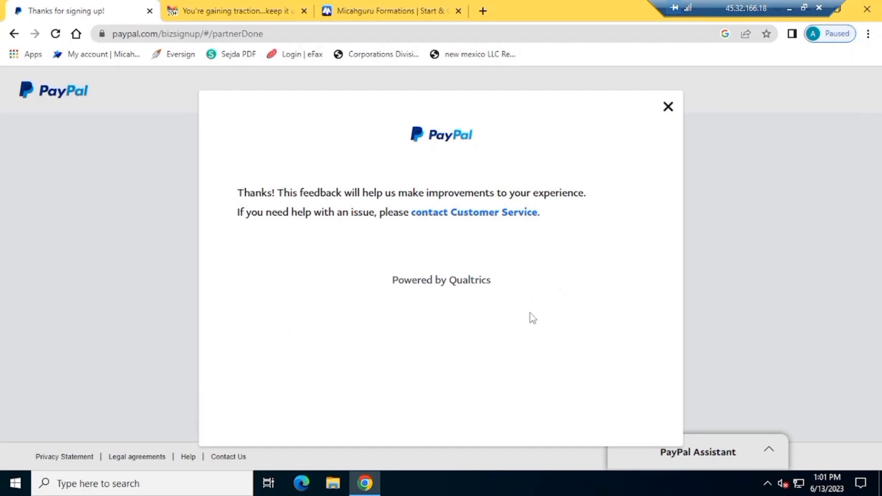
{"action": "left_click", "coordinate": [668, 108]}
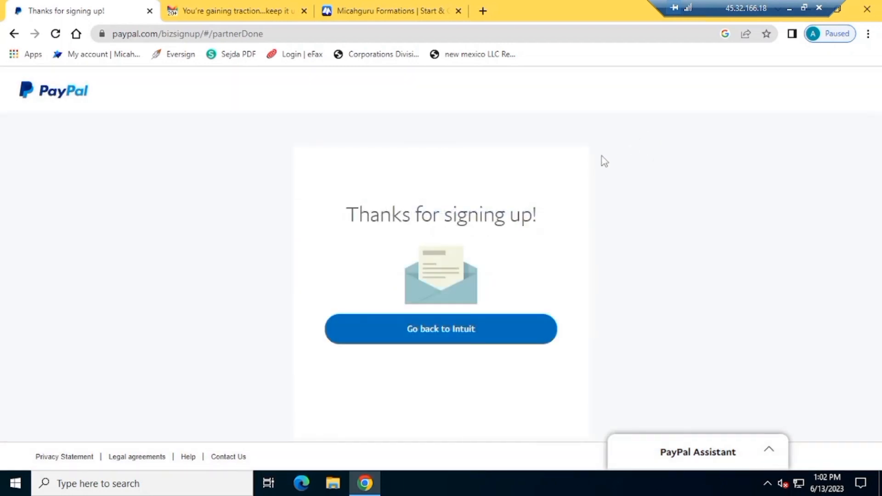
- Go back to Intuit from PayPal's Thanks for signing up page
{"action": "left_click", "coordinate": [472, 340]}
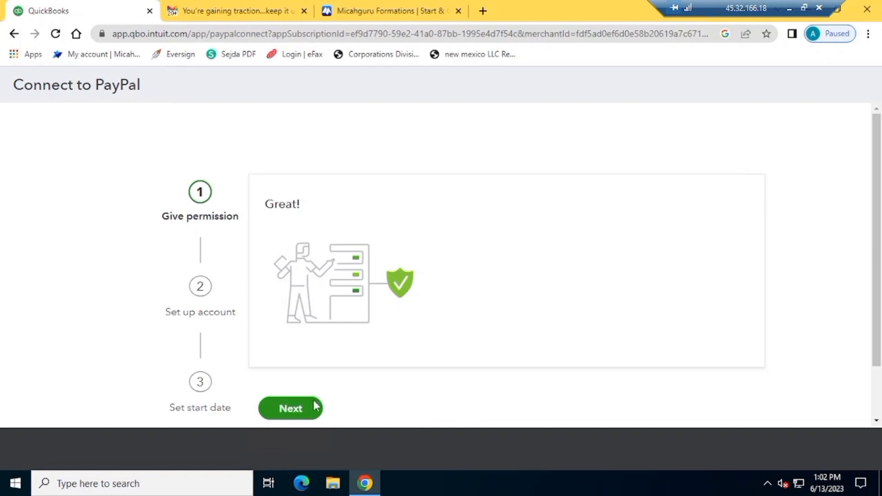
- Continue past the permission step and keep PayPal Bank as the transactions account
{"action": "left_click", "coordinate": [296, 413]}
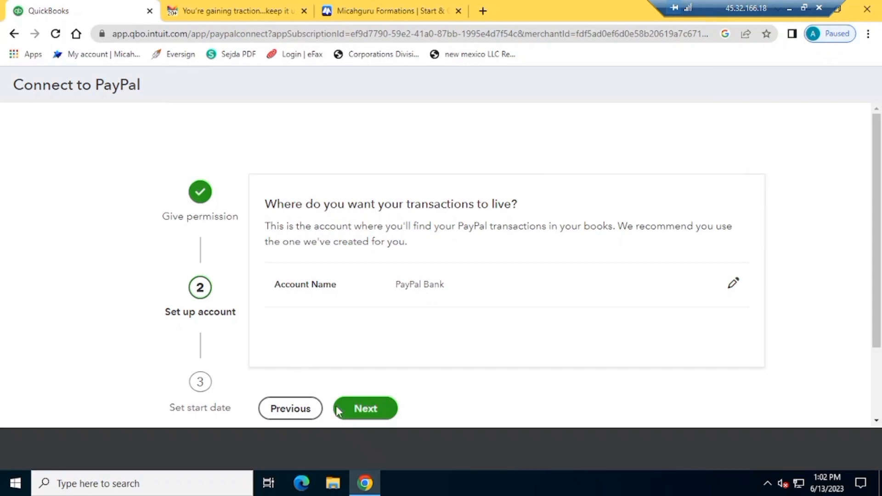
{"action": "left_click", "coordinate": [358, 414]}
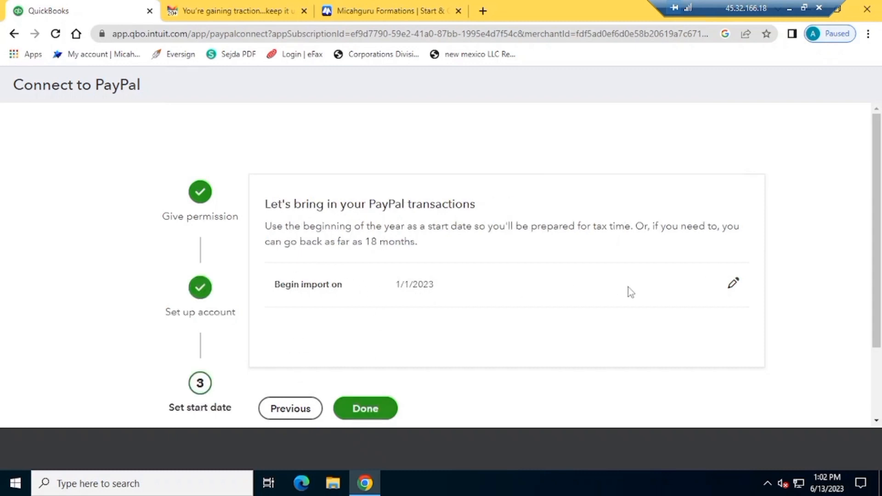
{"action": "left_click", "coordinate": [734, 285]}
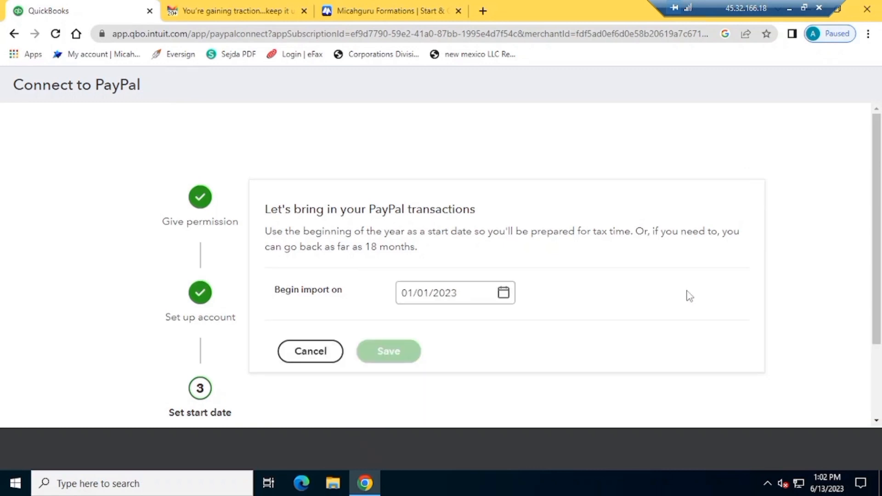
{"action": "left_click", "coordinate": [496, 295]}
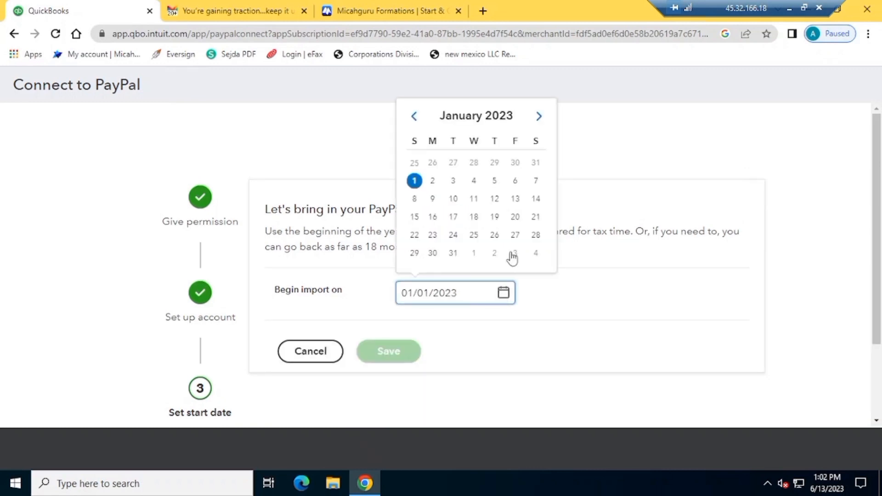
- Set the Begin import on date to 06/01/2022, save it, and finish the setup
{"action": "left_click", "coordinate": [414, 117]}
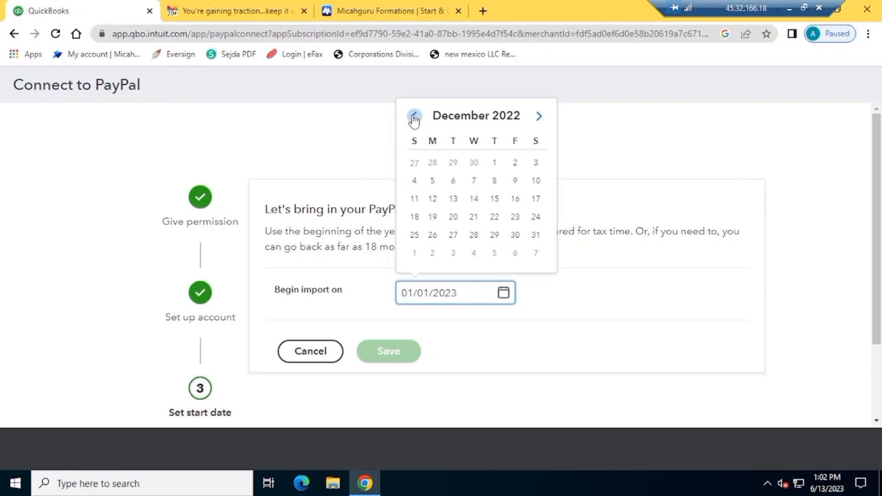
{"action": "left_click", "coordinate": [414, 117]}
{"action": "left_click", "coordinate": [414, 117]}
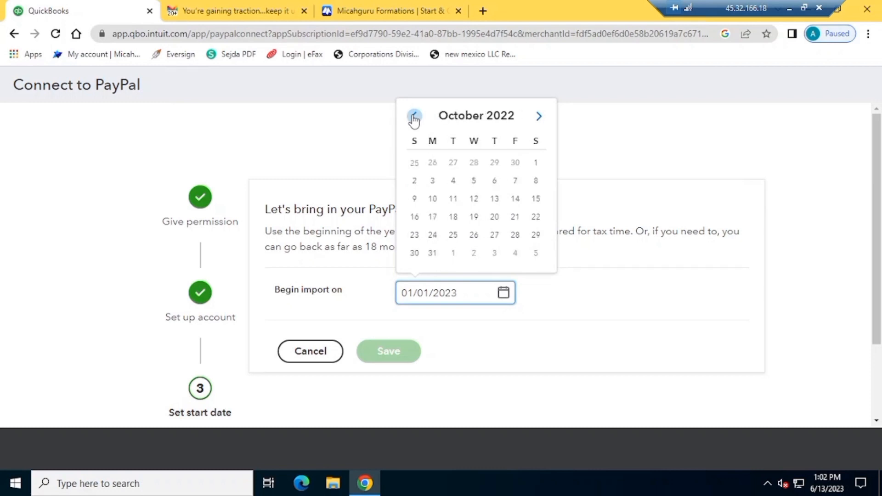
{"action": "left_click", "coordinate": [414, 116]}
{"action": "left_click", "coordinate": [414, 116]}
{"action": "left_click", "coordinate": [414, 117]}
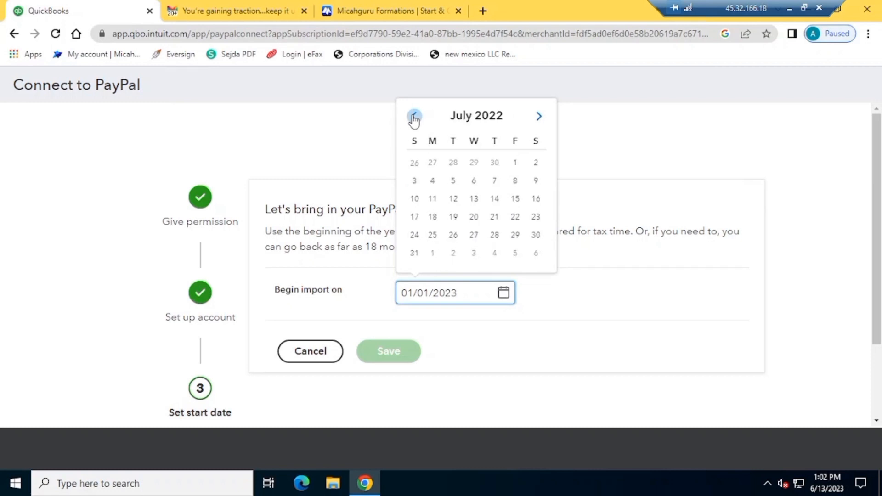
{"action": "left_click", "coordinate": [414, 117]}
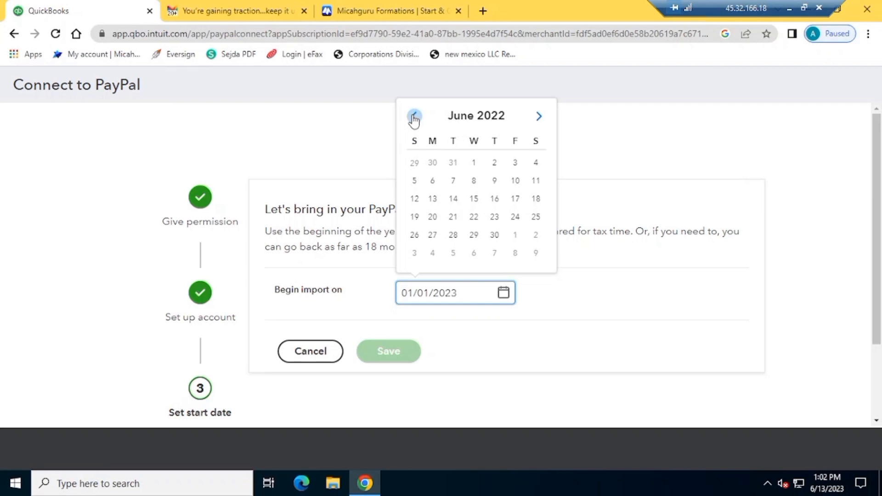
{"action": "left_click", "coordinate": [474, 164]}
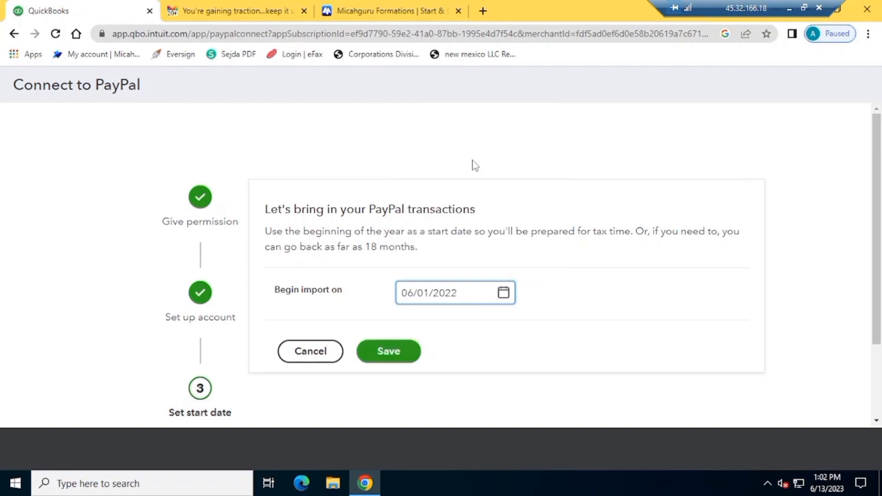
{"action": "left_click", "coordinate": [388, 361]}
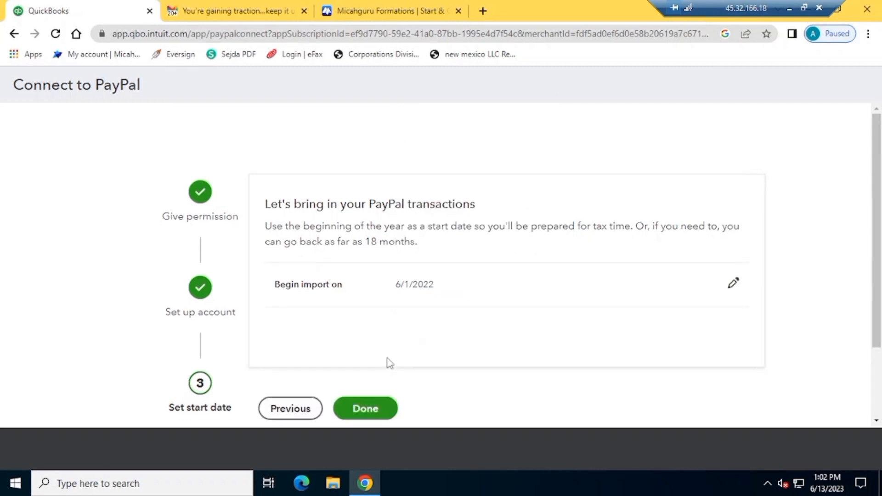
{"action": "left_click", "coordinate": [378, 409]}
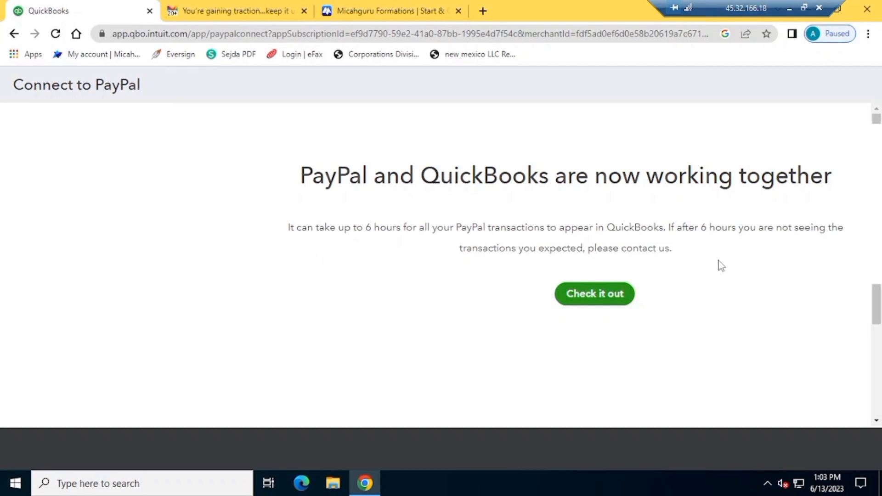
- Proceed from the PayPal confirmation page to view the imported transactions
{"action": "left_click", "coordinate": [615, 303]}
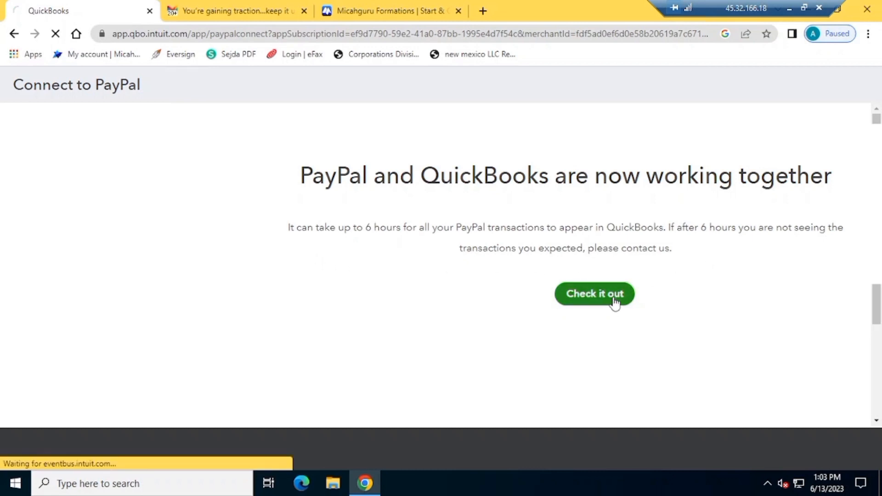